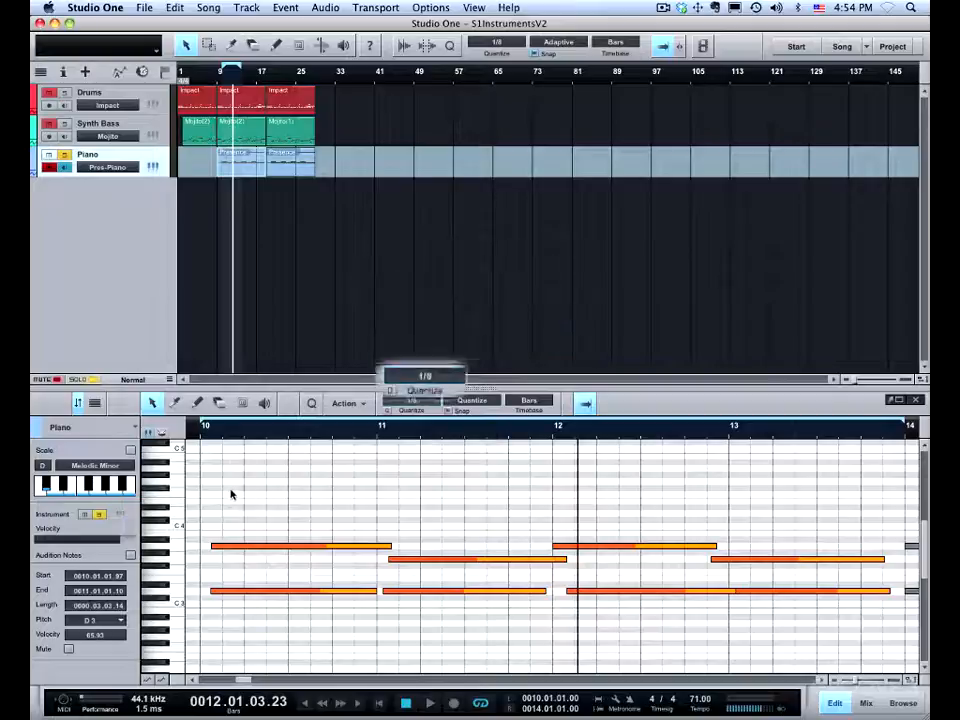
# Play back the soloed piano part from just before bar 10.
pyautogui.click(198, 436)
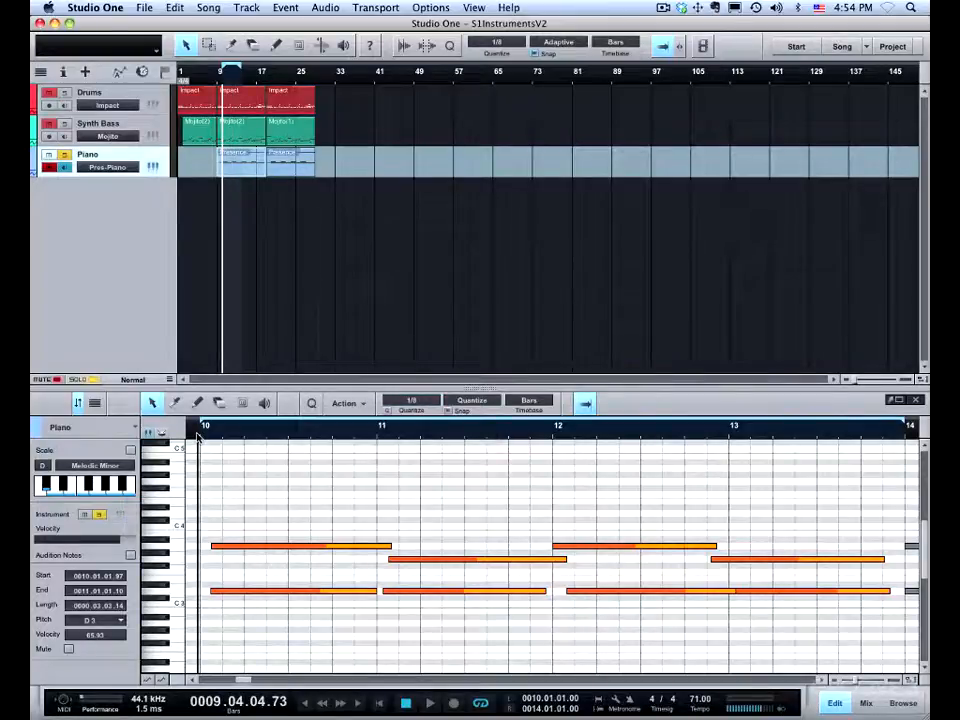
pyautogui.press('space')
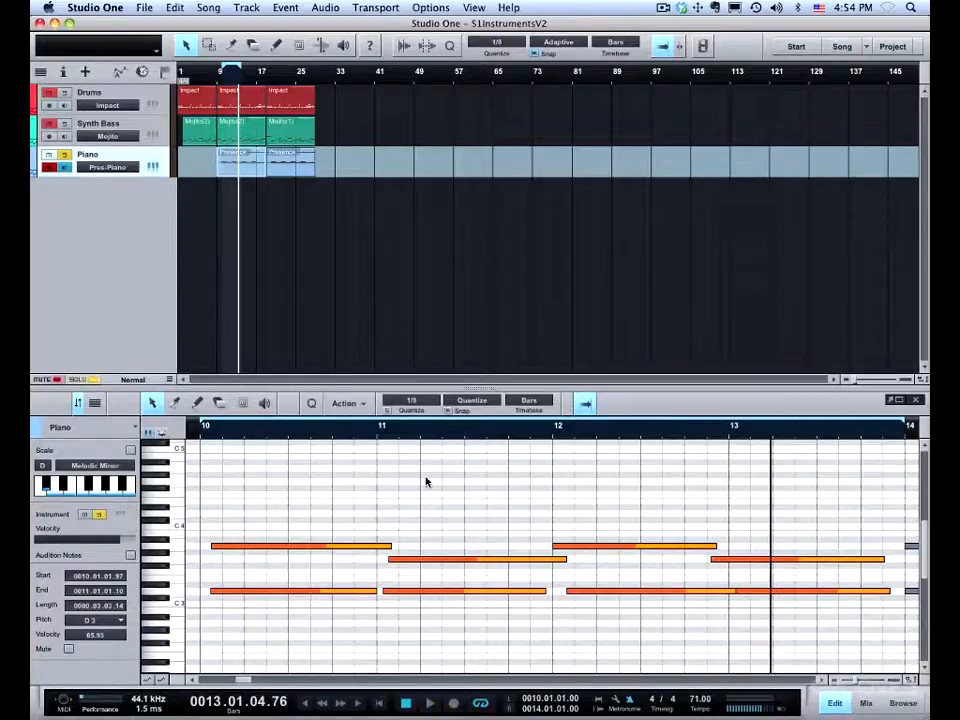
# Try quantizing the piano notes in bars 10 to 13 to the 1/8 grid and undo it.
pyautogui.moveTo(199, 482); pyautogui.dragTo(799, 623)
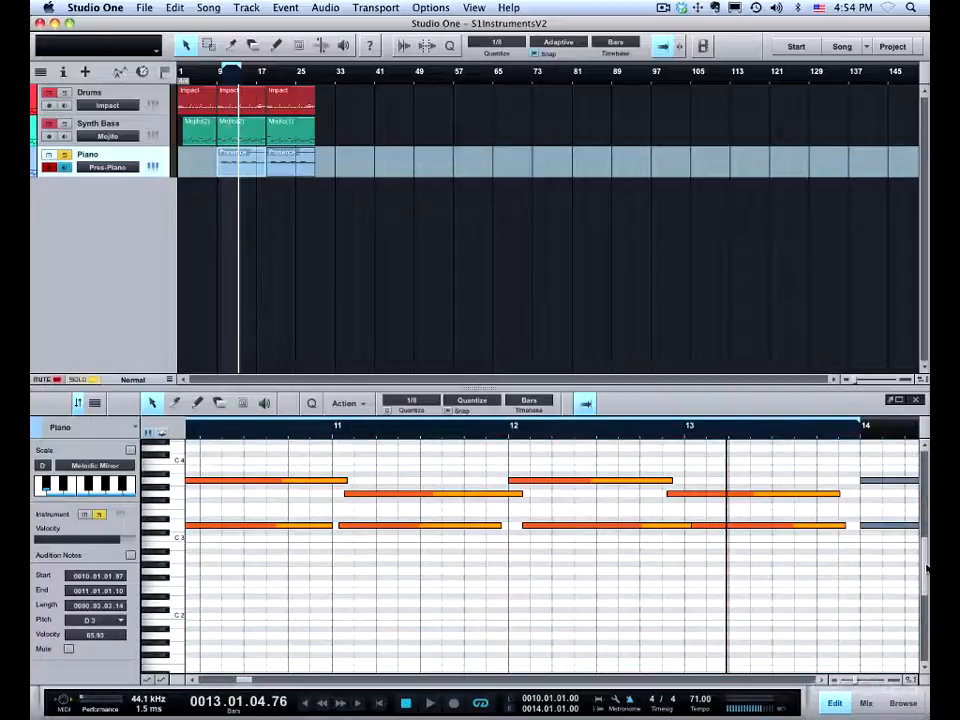
pyautogui.moveTo(925, 557); pyautogui.dragTo(924, 546)
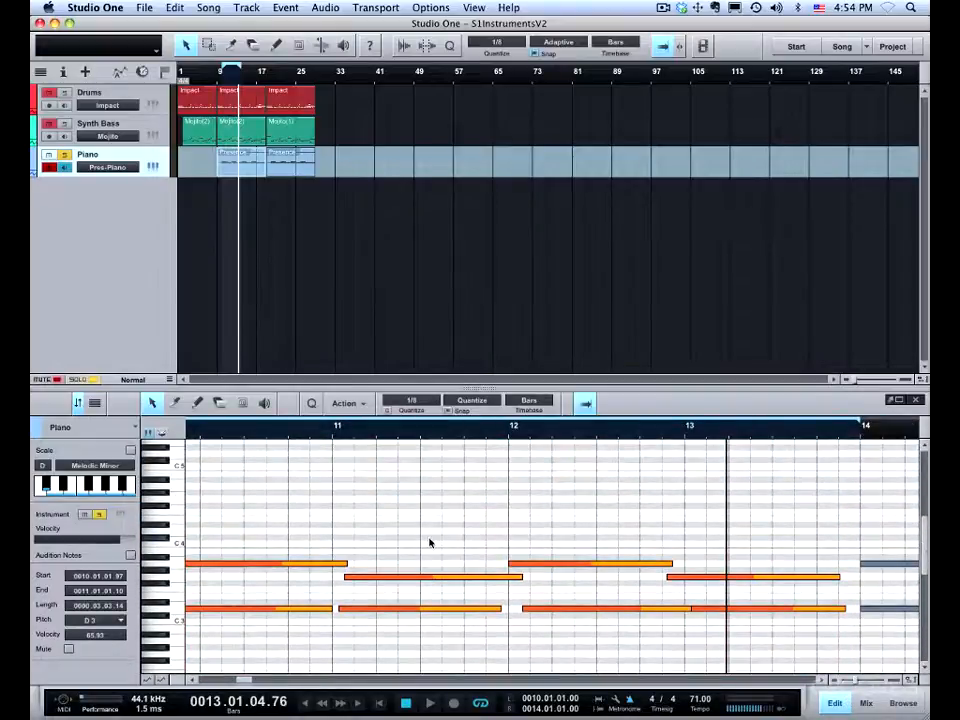
pyautogui.press('q')
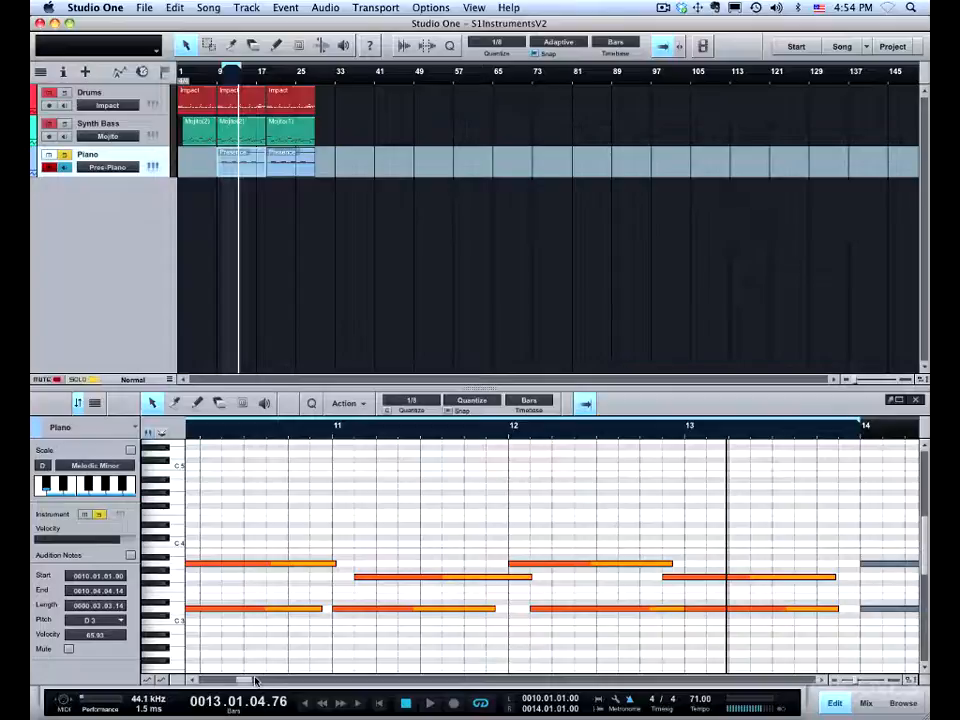
pyautogui.moveTo(246, 680); pyautogui.dragTo(245, 681)
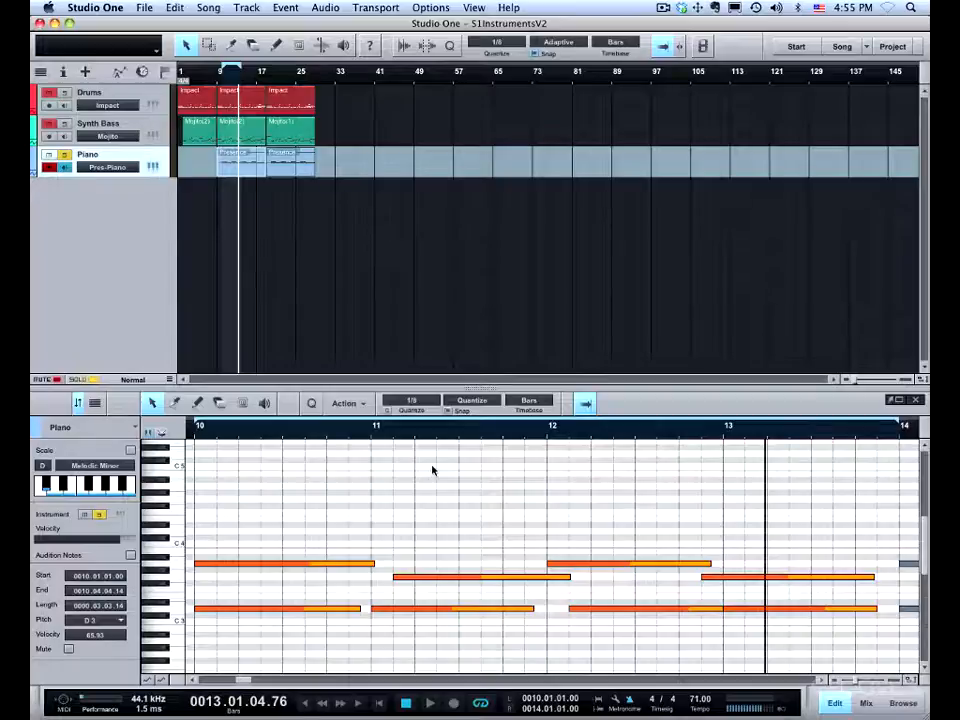
pyautogui.press('super+z')
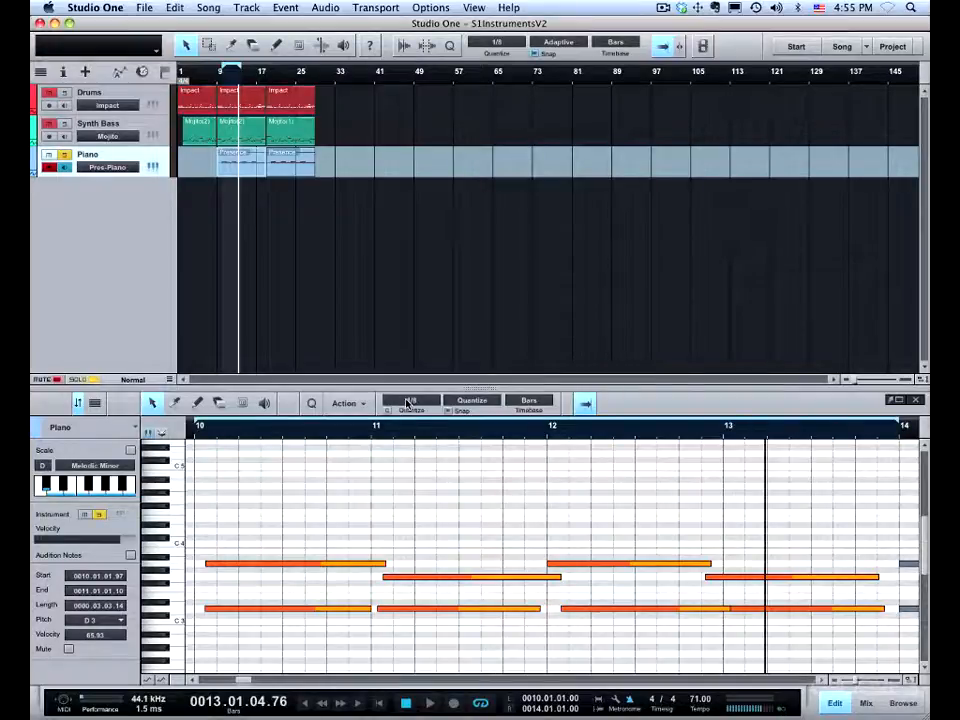
# Quantize both the starts and the ends of the selected piano notes to a 1/4 grid.
pyautogui.click(408, 402)
pyautogui.click(447, 448)
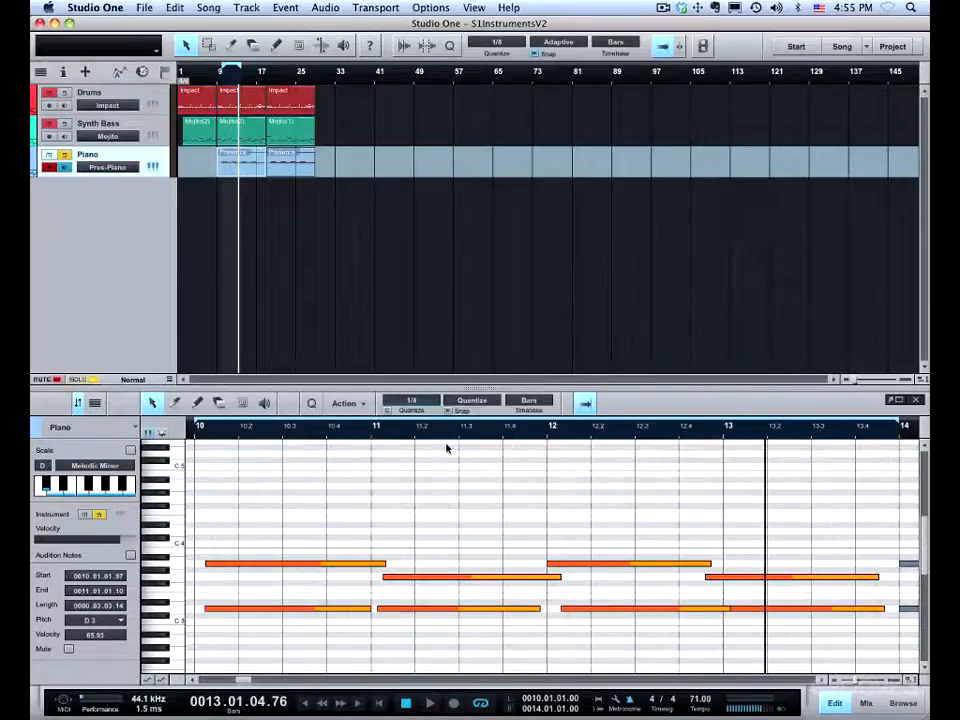
pyautogui.press('q')
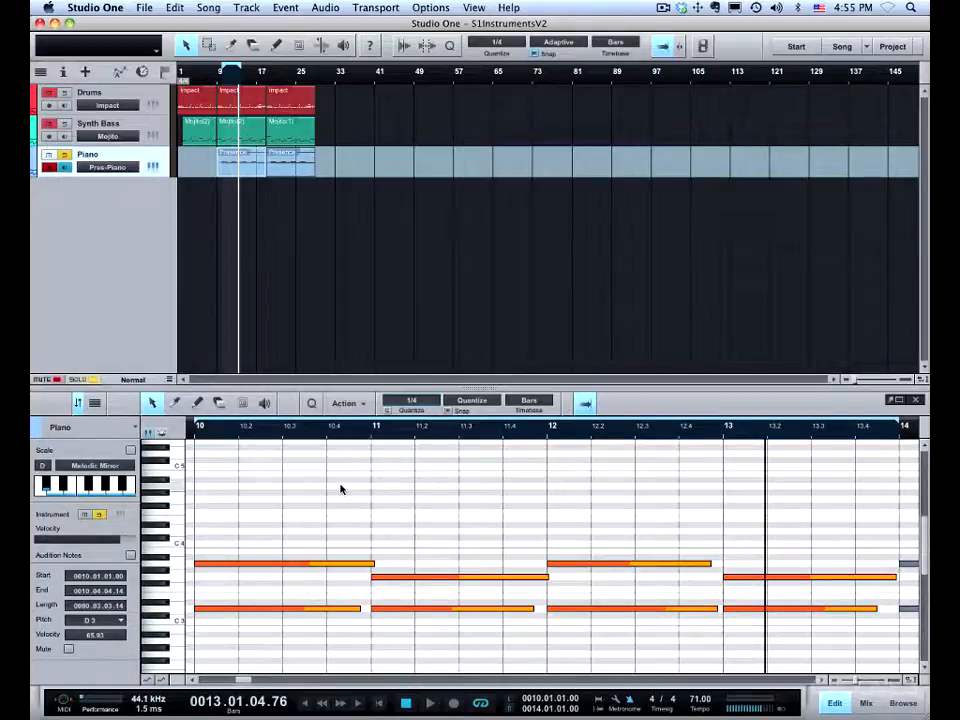
pyautogui.click(362, 404)
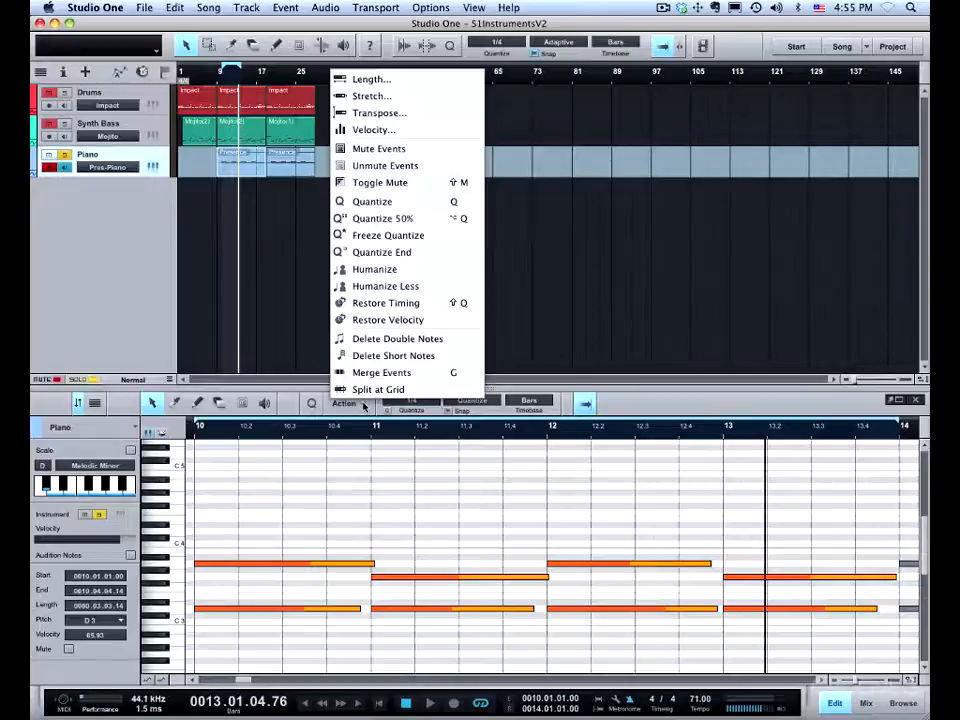
pyautogui.click(389, 253)
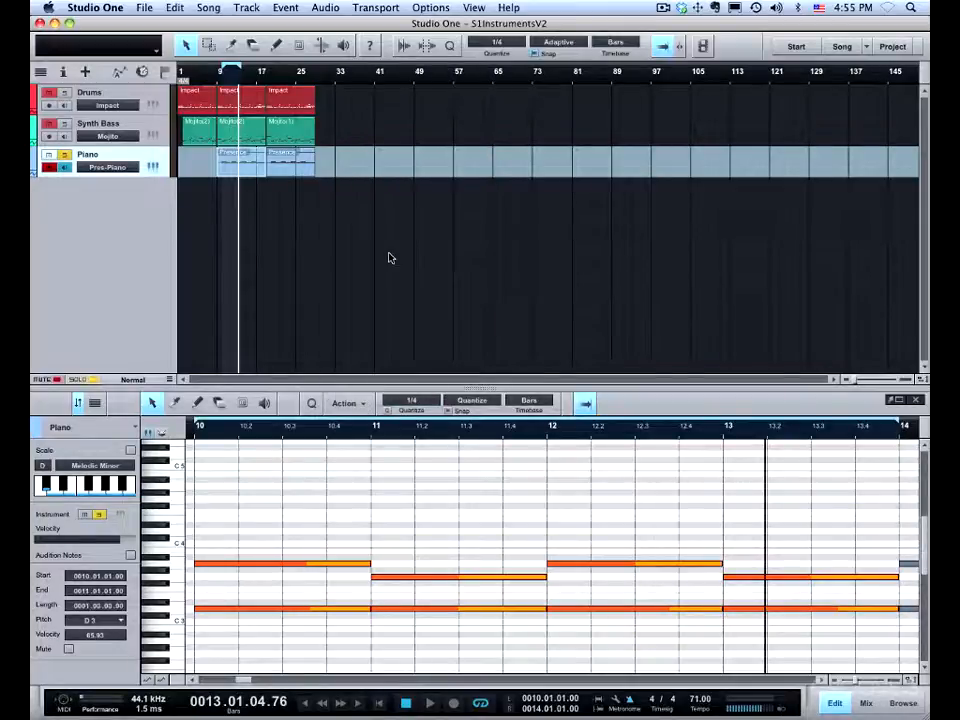
# Play the quantized piano notes from just before bar 10 and stop playback during bar 11.
pyautogui.click(191, 434)
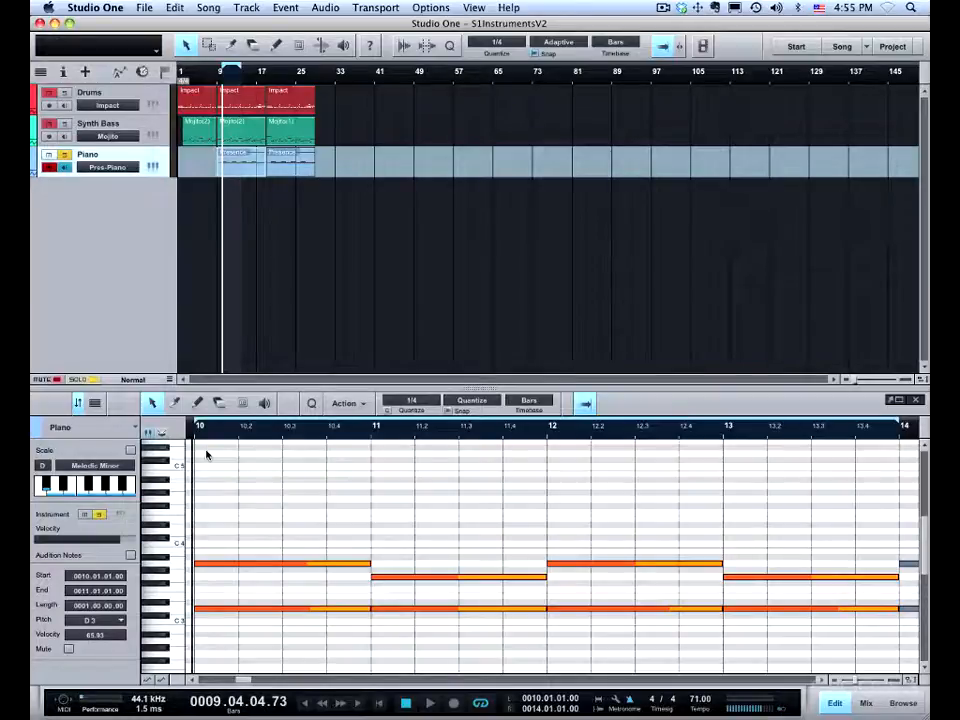
pyautogui.press('space')
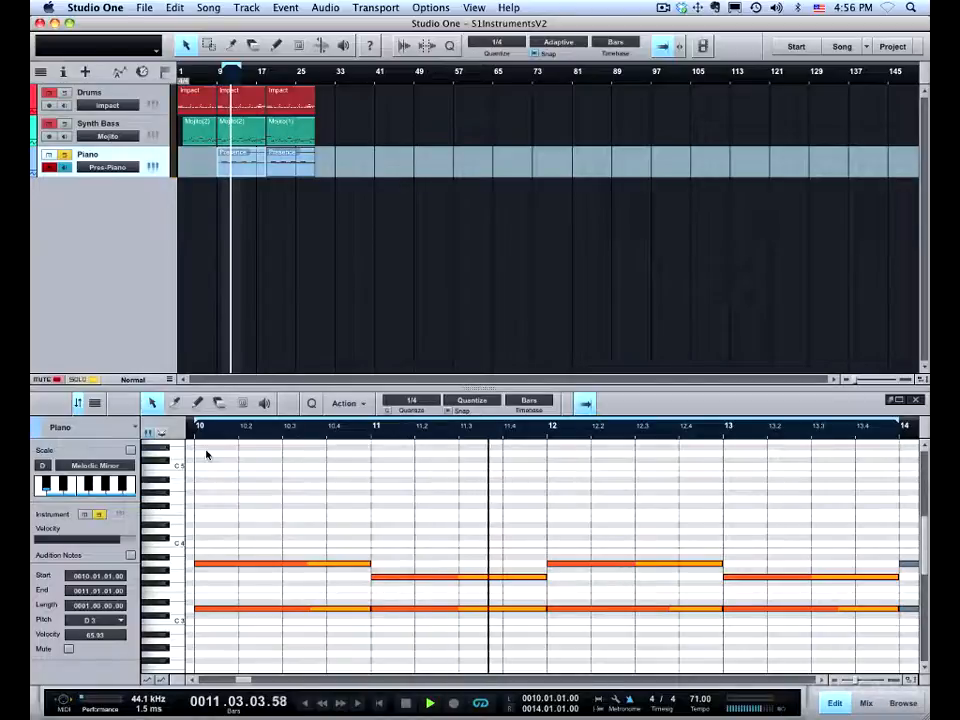
pyautogui.press('space')
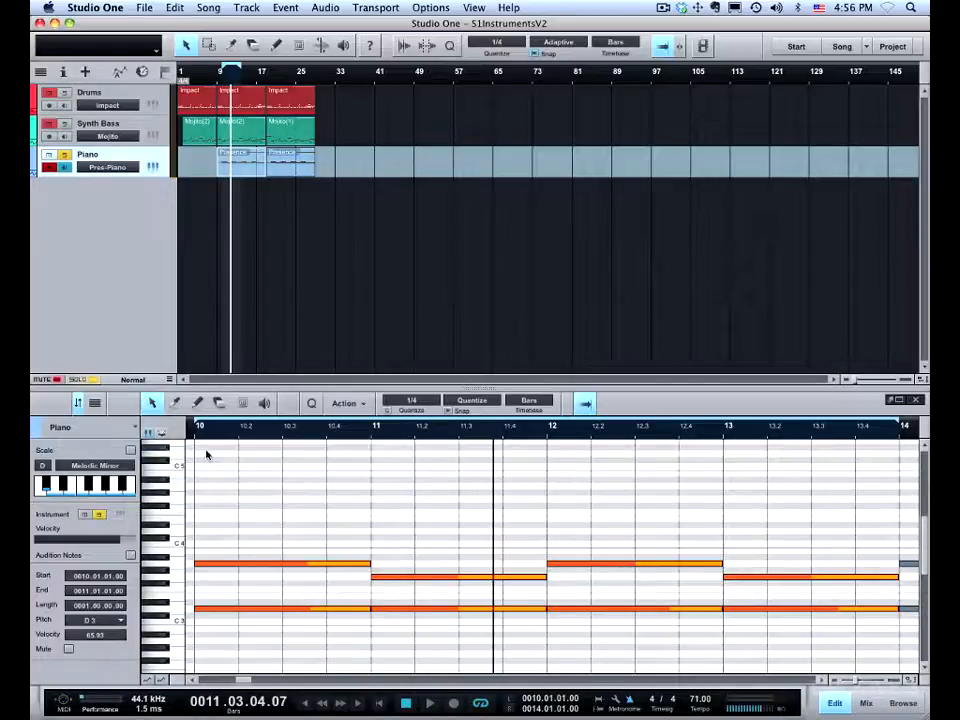
# Undo the start quantization of the piano notes and quantize them to 1/4 again.
pyautogui.press('super+z')
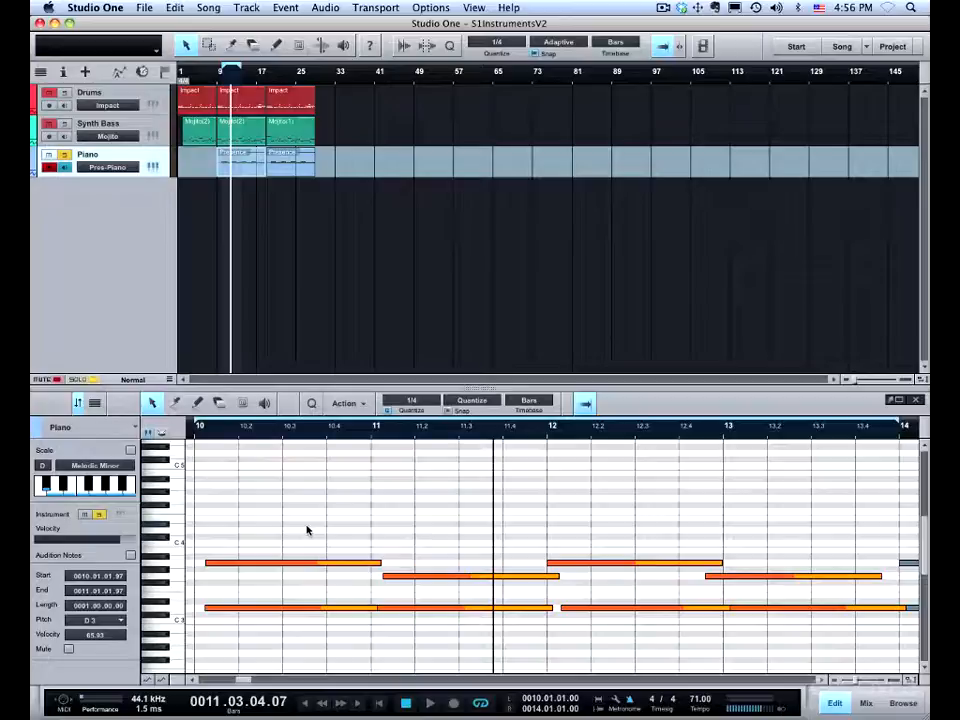
pyautogui.press('q')
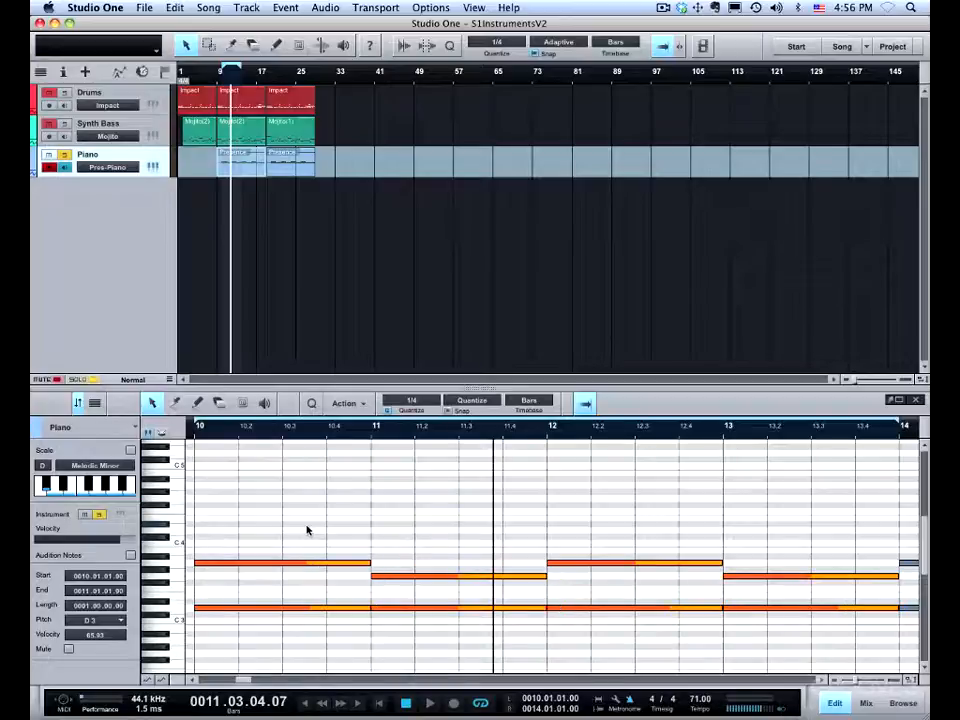
# Try different auto-quantize values on the selected piano notes, including 1/8, 1/8 T and 1/32 T, ending on 1/8.
pyautogui.click(435, 402)
pyautogui.click(480, 424)
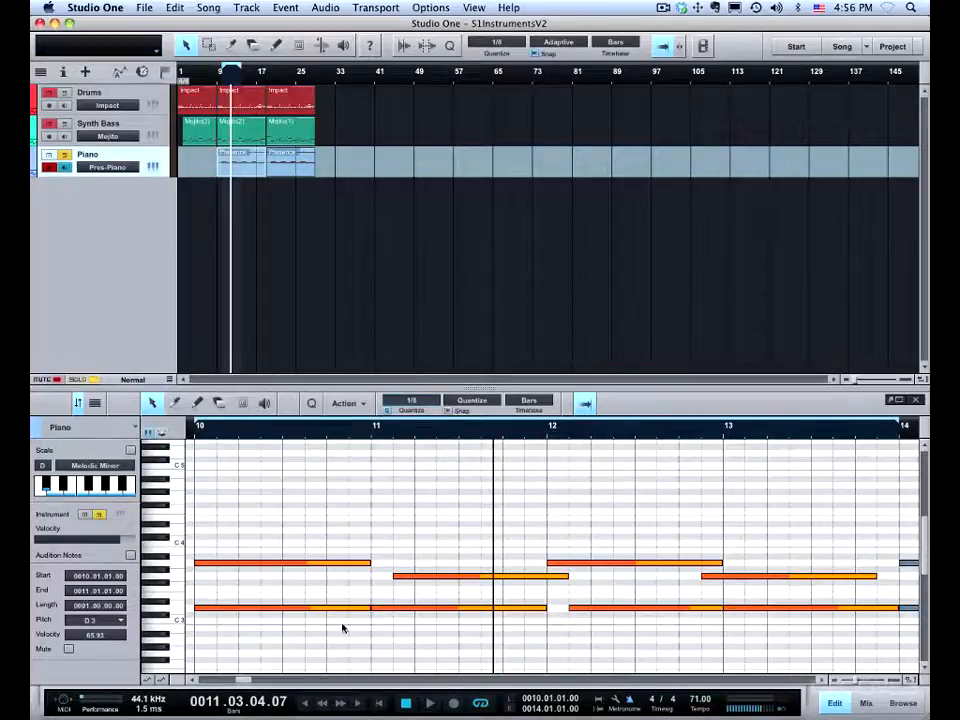
pyautogui.scroll(-5, 408, 424)
pyautogui.scroll(5, 413, 428)
pyautogui.click(413, 401)
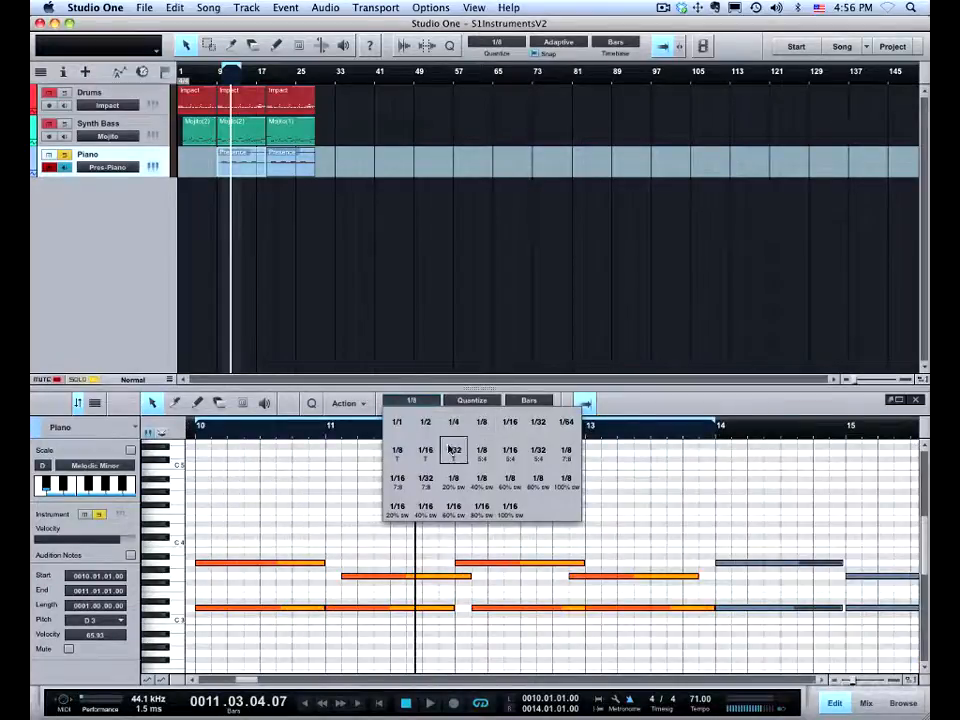
pyautogui.click(397, 452)
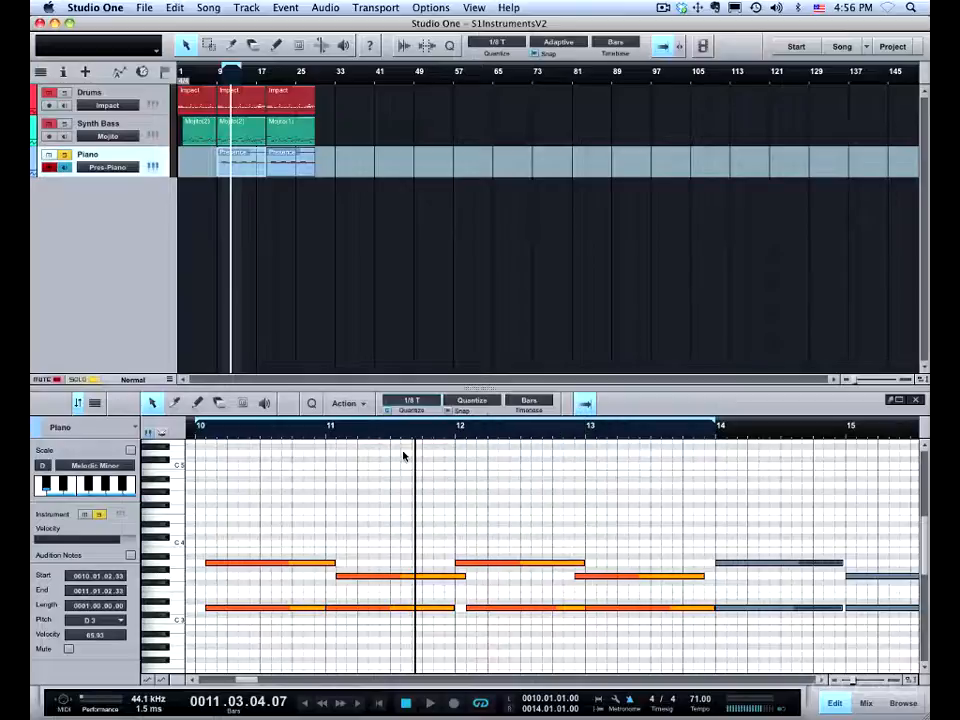
pyautogui.scroll(-2, 421, 403)
pyautogui.click(422, 402)
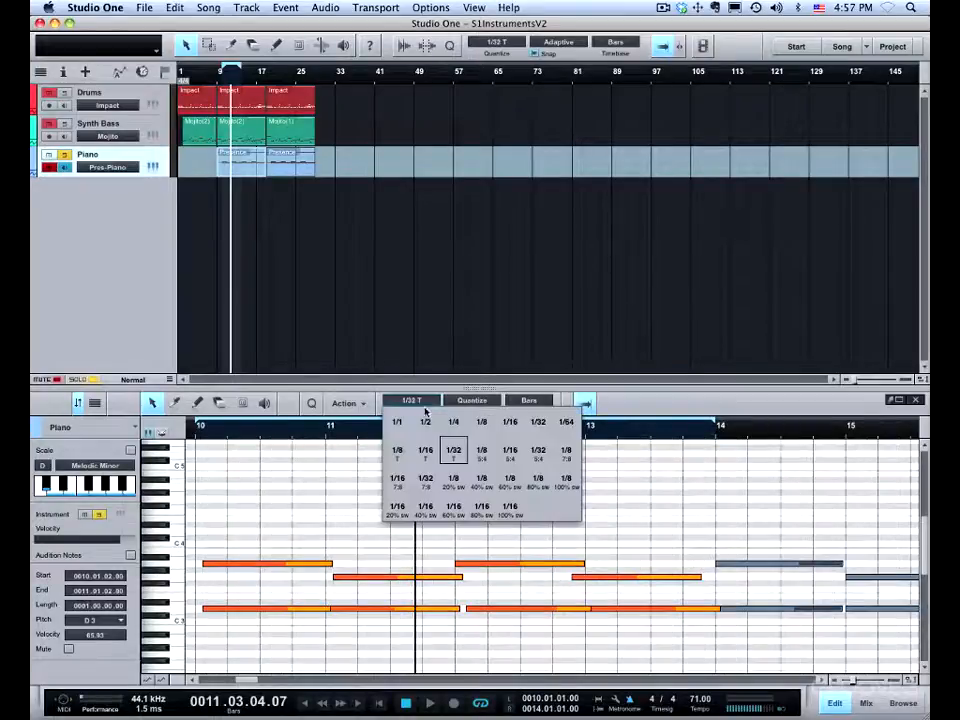
pyautogui.click(482, 422)
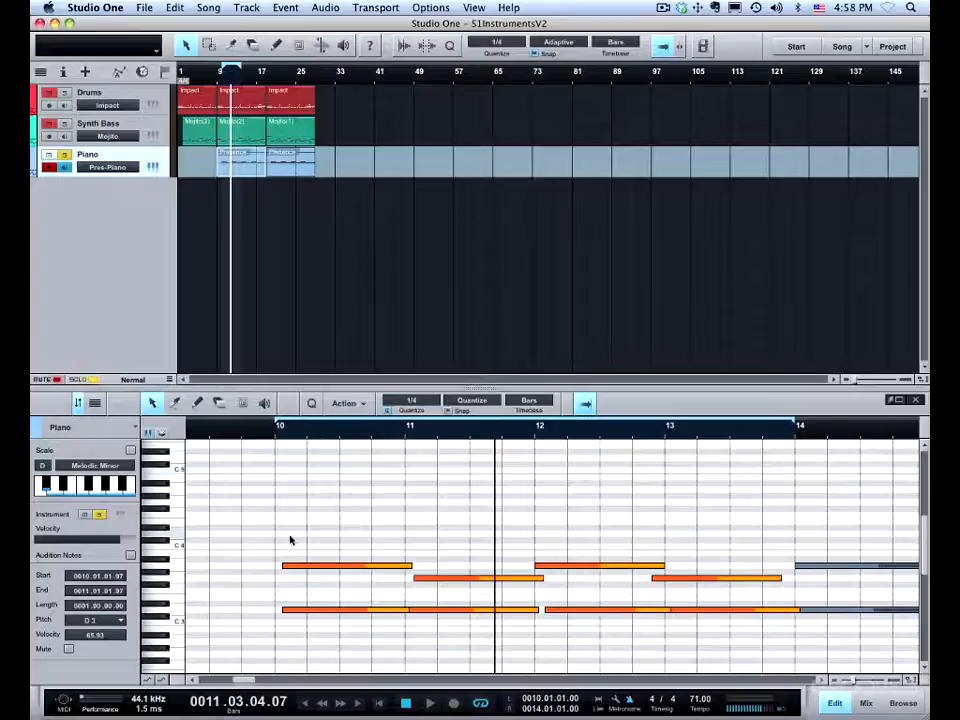
# Show the quantize settings above the piano notes and enlarge the note editor.
pyautogui.click(311, 403)
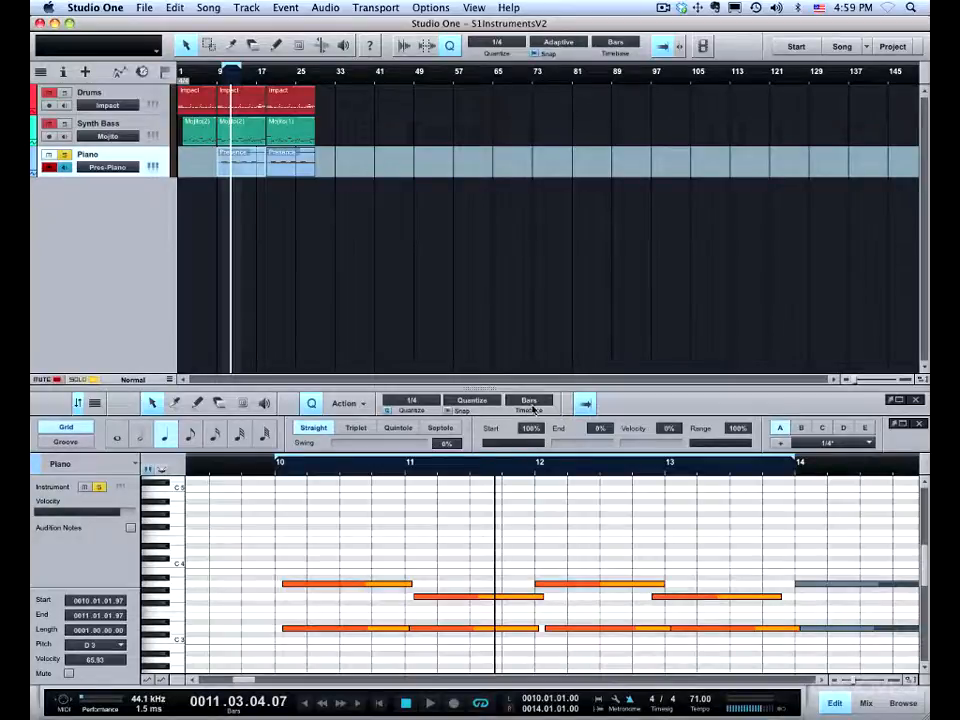
pyautogui.moveTo(531, 390); pyautogui.dragTo(531, 289)
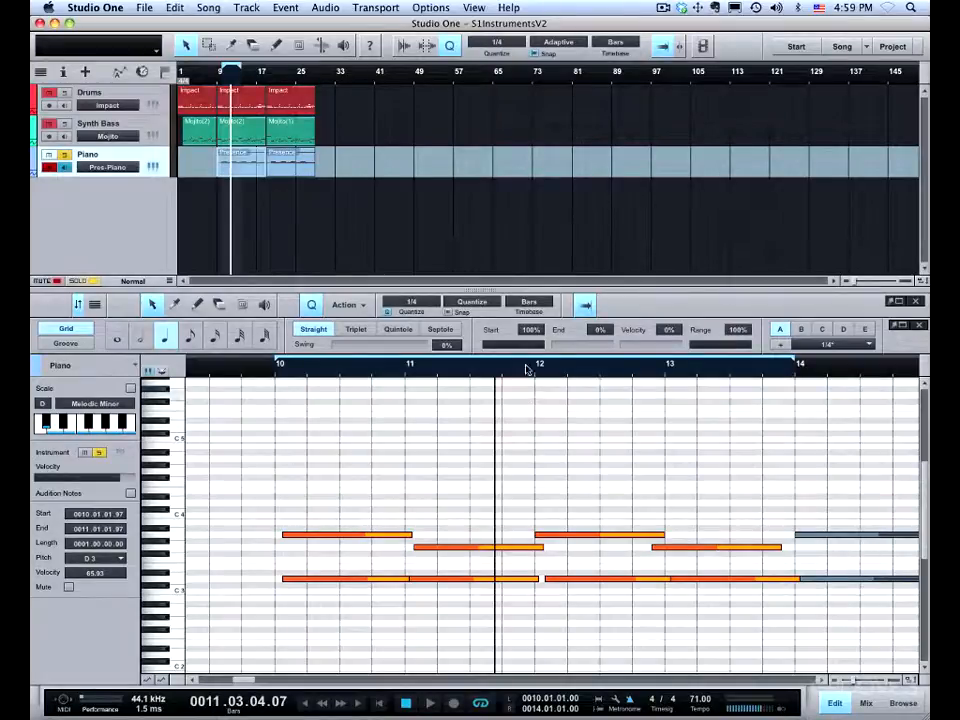
# Adjust the quantize strengths for the piano notes: Start to 74%, End to 38% and Velocity to 40%.
pyautogui.moveTo(529, 347); pyautogui.dragTo(601, 345)
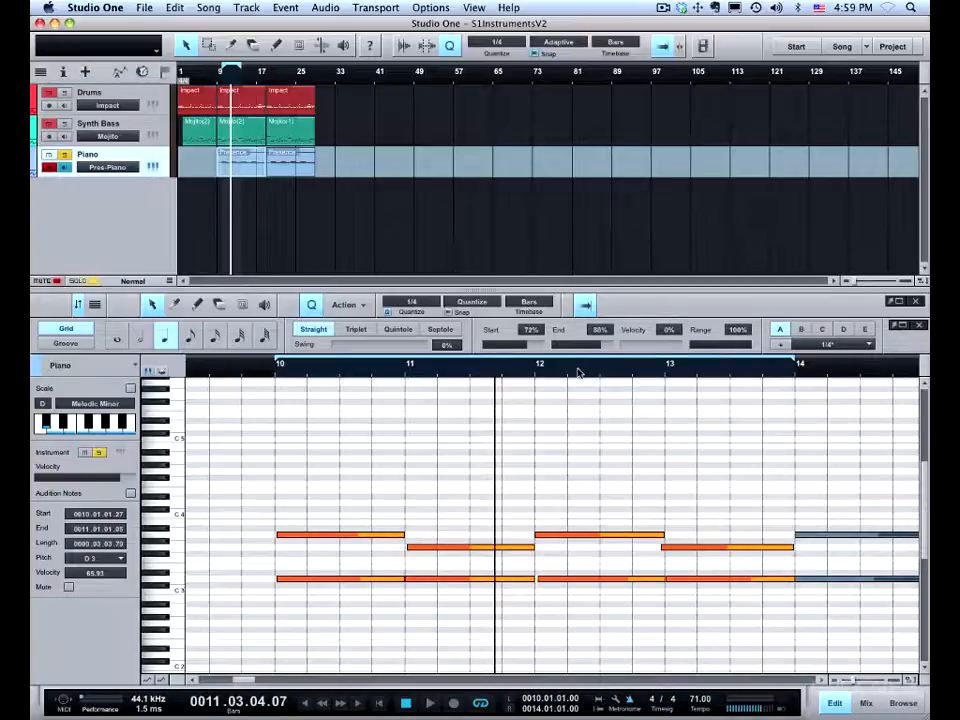
pyautogui.click(388, 313)
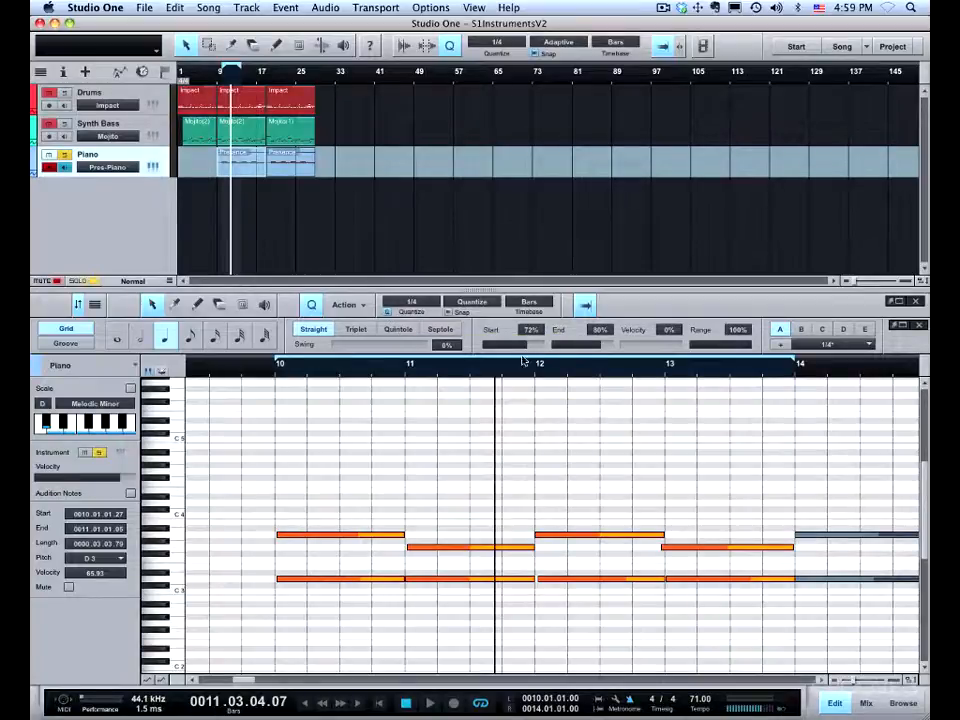
pyautogui.moveTo(529, 345)
pyautogui.mouseDown()
pyautogui.moveTo(506, 350)
pyautogui.moveTo(530, 350)
pyautogui.mouseUp()
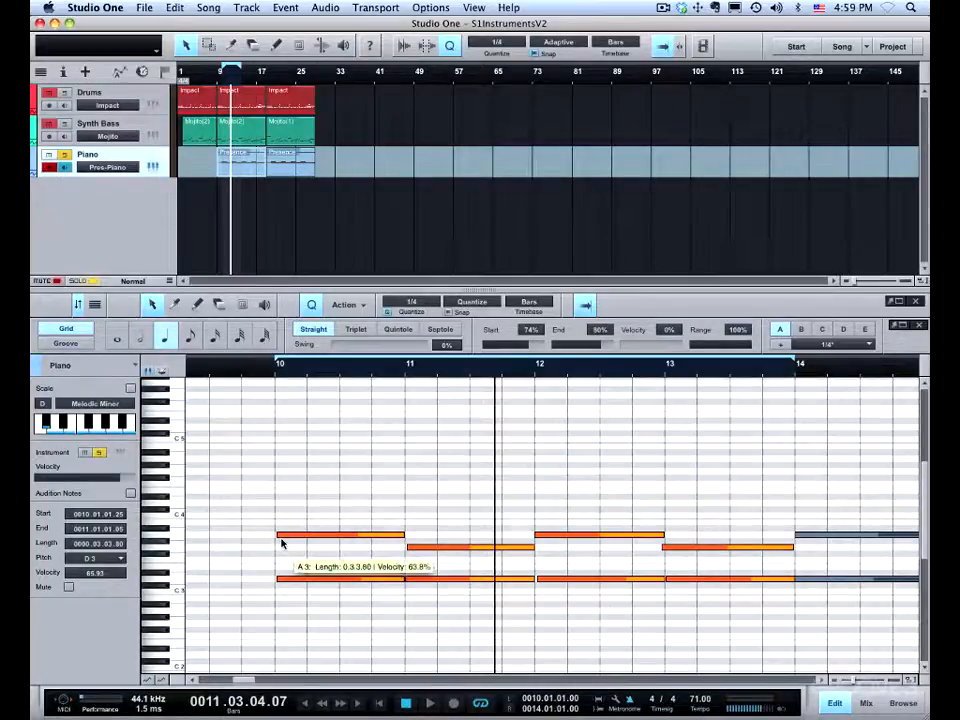
pyautogui.moveTo(594, 345); pyautogui.dragTo(578, 347)
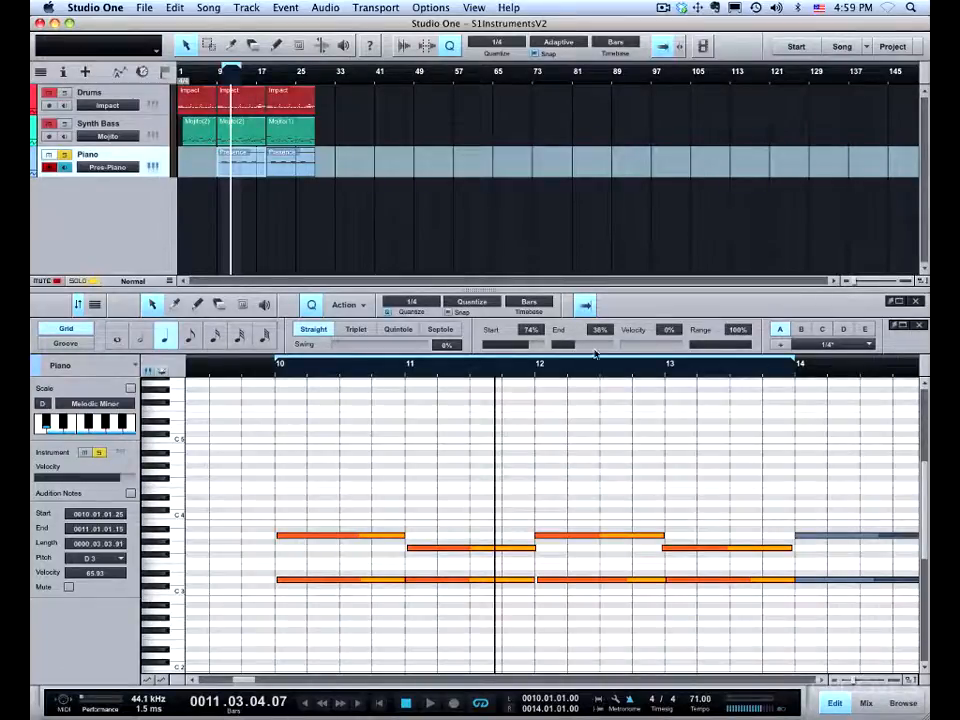
pyautogui.moveTo(632, 347)
pyautogui.mouseDown()
pyautogui.moveTo(662, 349)
pyautogui.moveTo(646, 351)
pyautogui.mouseUp()
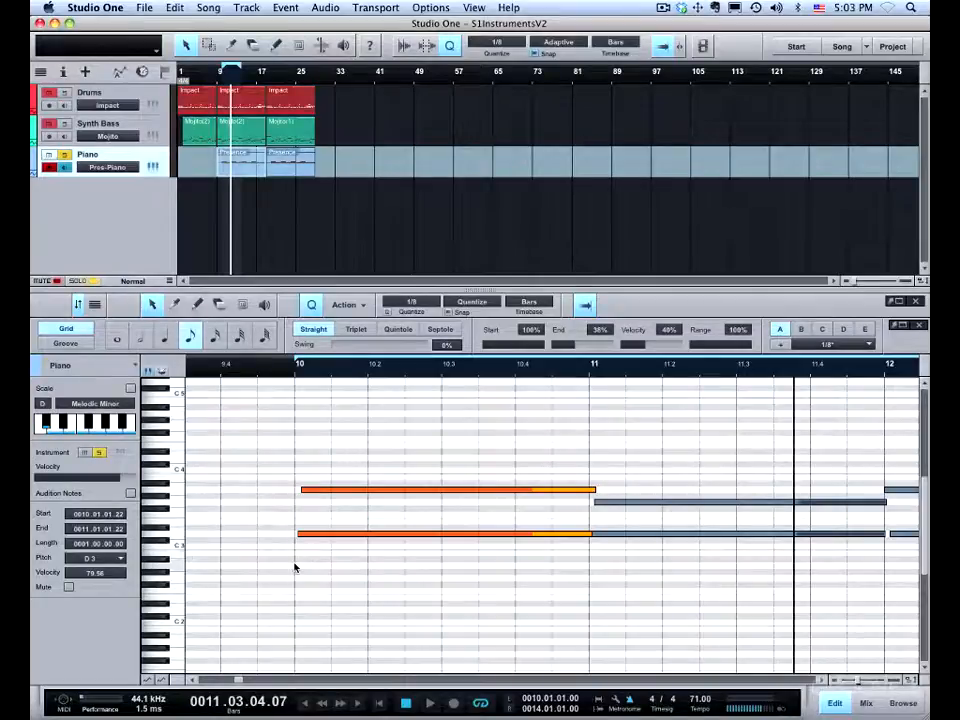
# Try quantizing the two bar 10 piano notes to 1/8 with the full 100% range and undo it.
pyautogui.press('q')
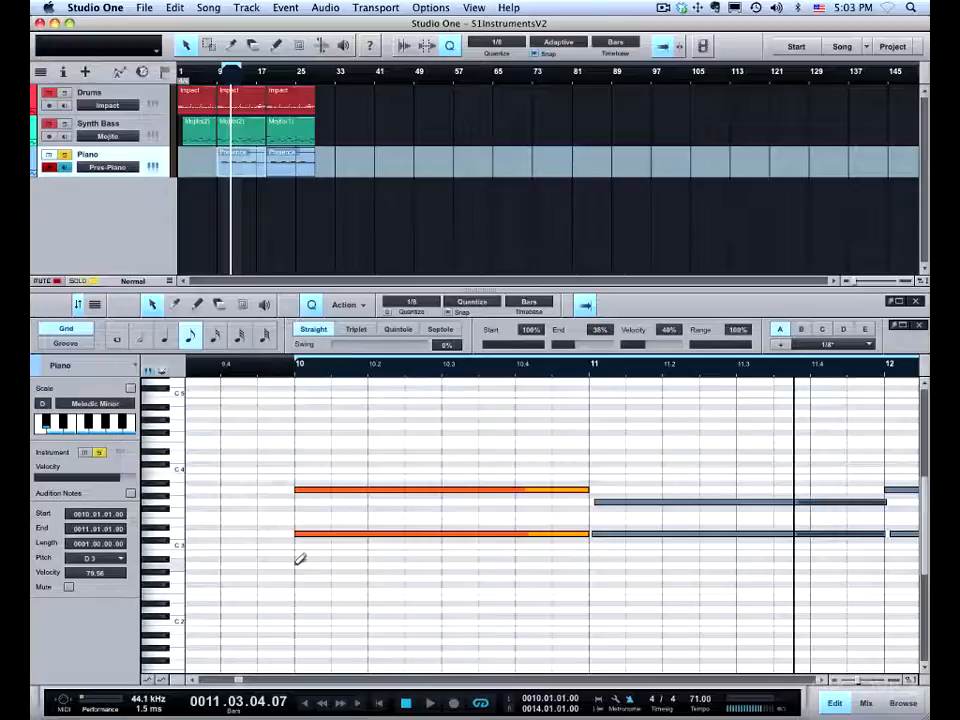
pyautogui.press('super+z')
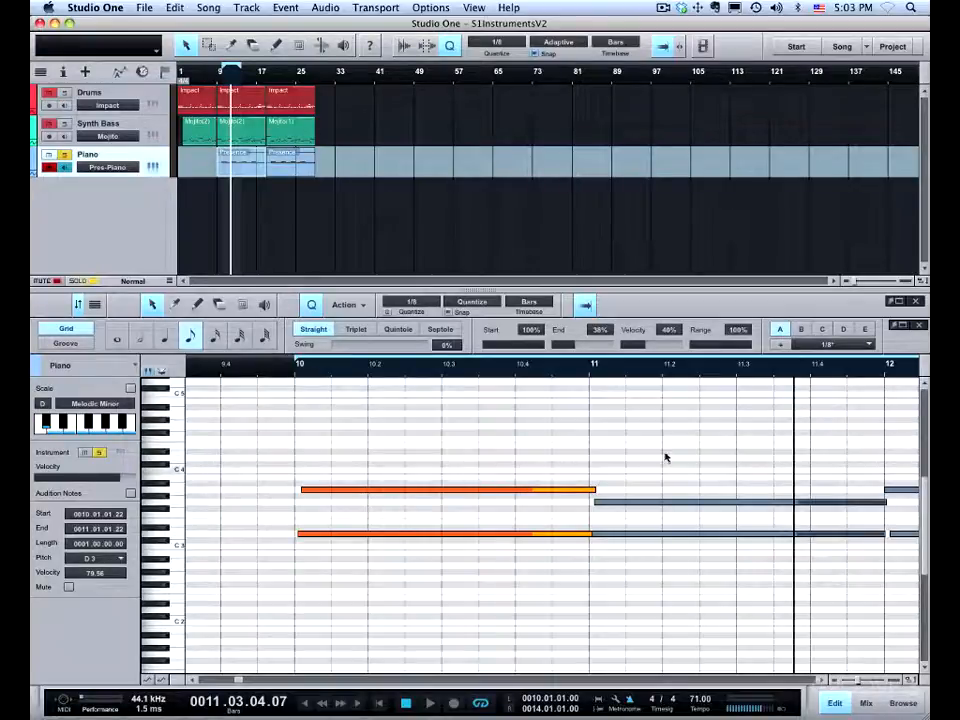
# Quantize the two bar 10 piano notes to 1/8 with the range limited to 20%, and widen the range again.
pyautogui.click(751, 346)
pyautogui.moveTo(751, 346); pyautogui.dragTo(708, 349)
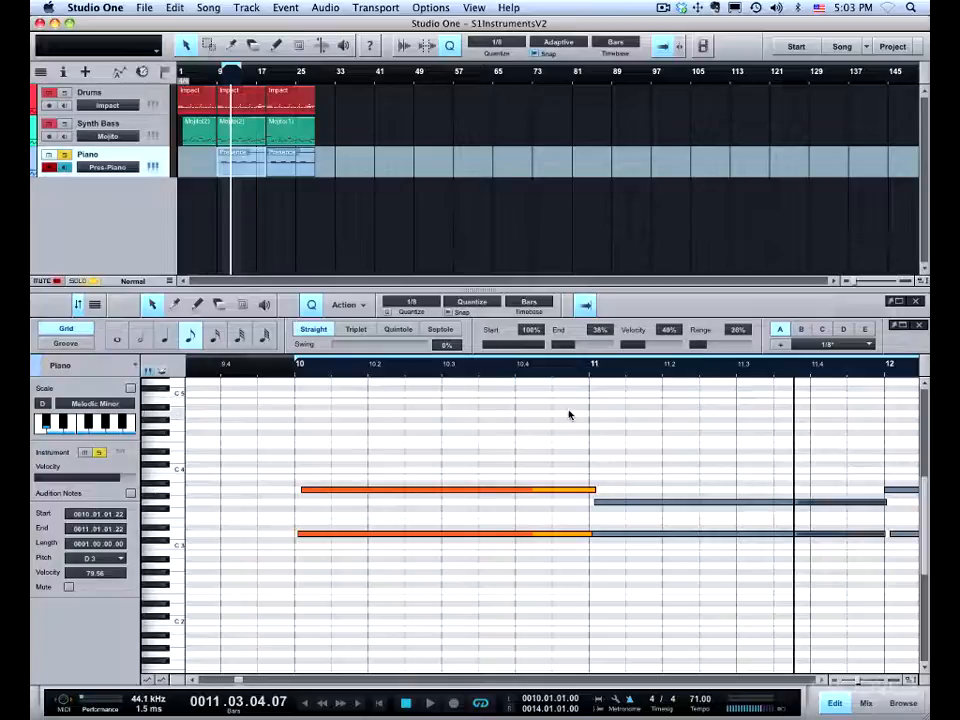
pyautogui.press('q')
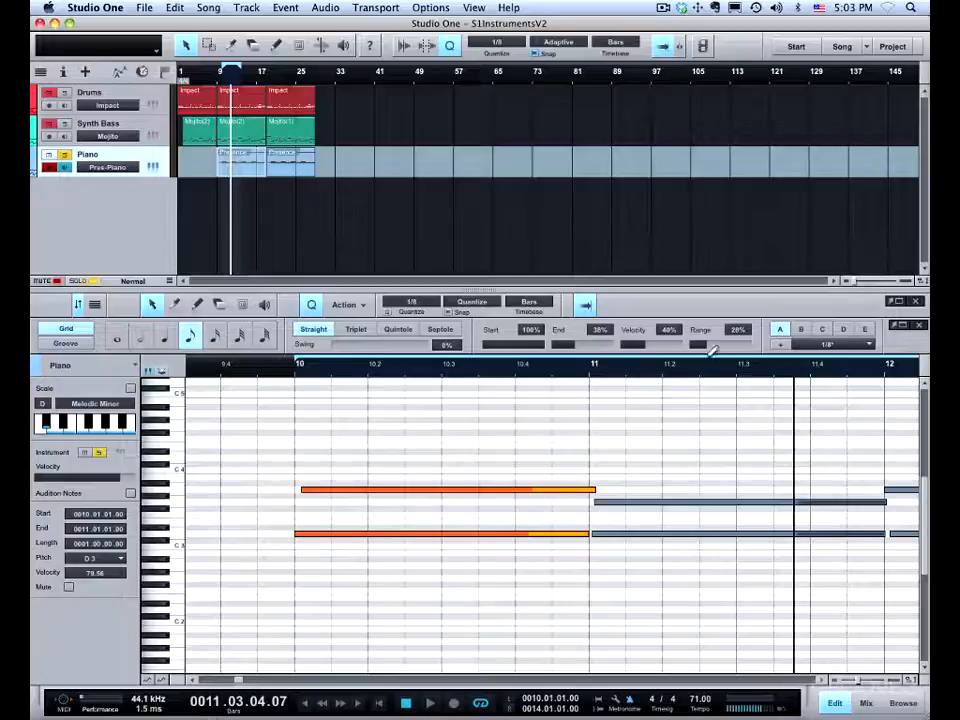
pyautogui.moveTo(713, 347); pyautogui.dragTo(751, 347)
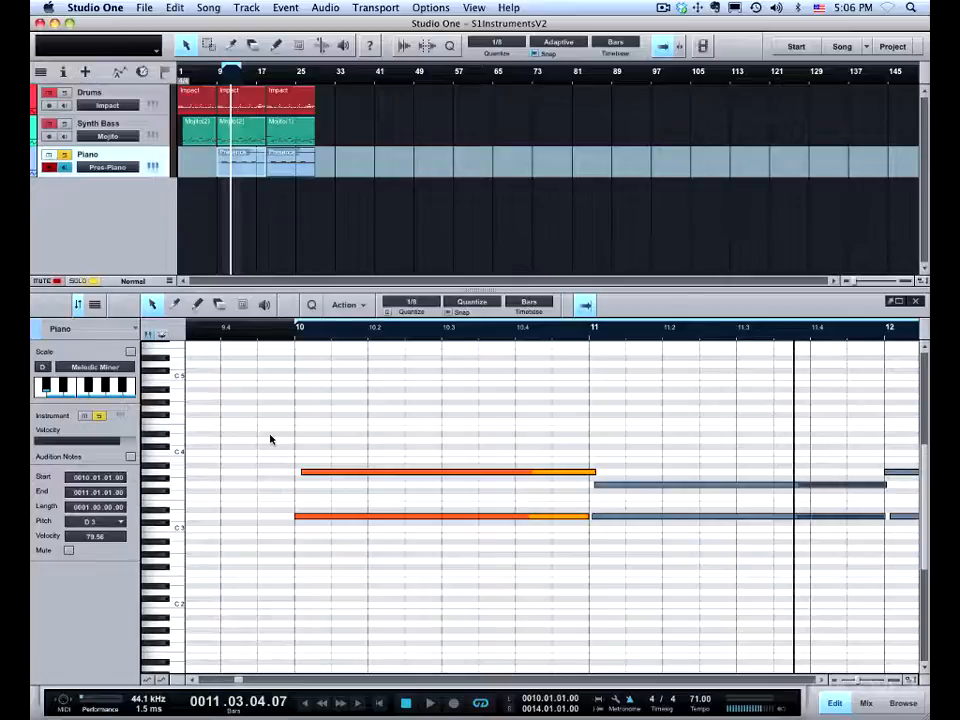
# Extend the selection to the two bar 11 piano notes and quantize all four notes to 1/4.
pyautogui.hotkey('shift', 'Right')
pyautogui.hotkey('shift', 'Right')
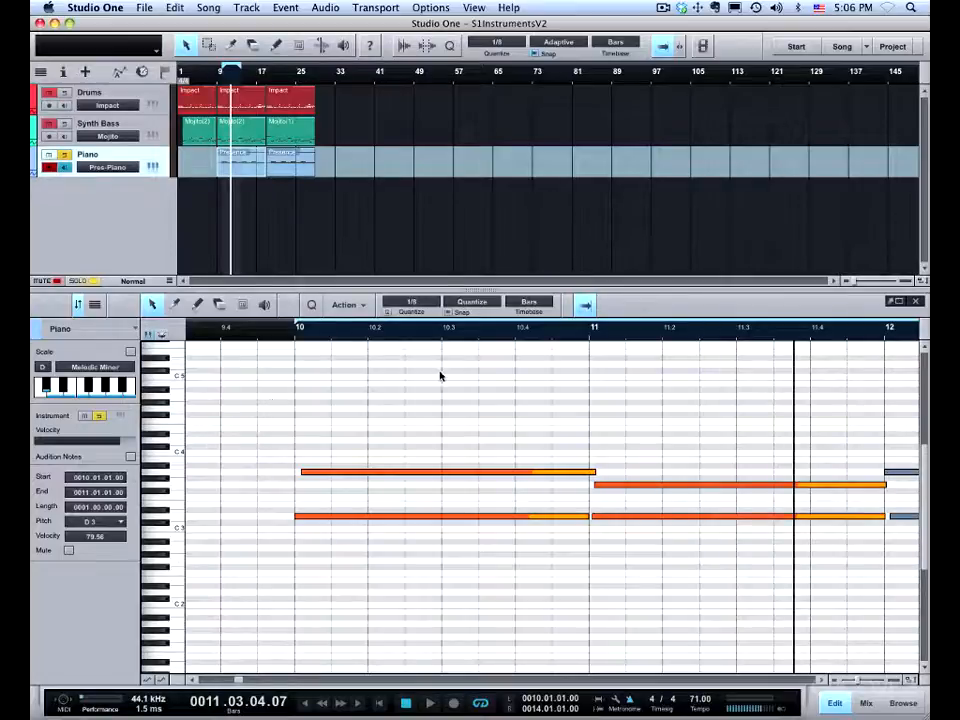
pyautogui.click(411, 302)
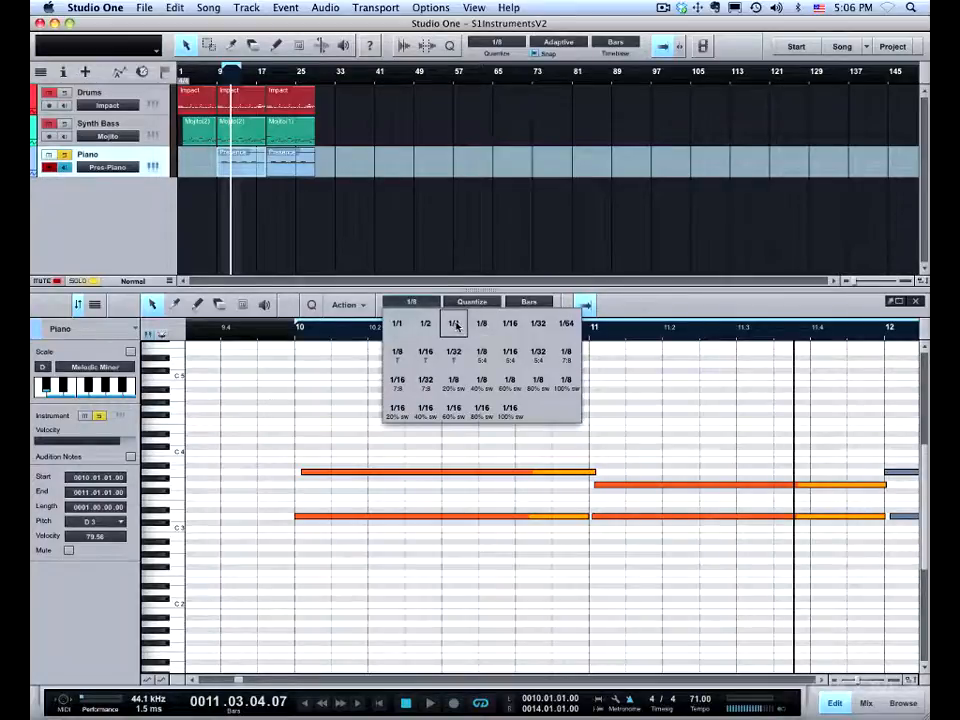
pyautogui.click(452, 321)
pyautogui.press('q')
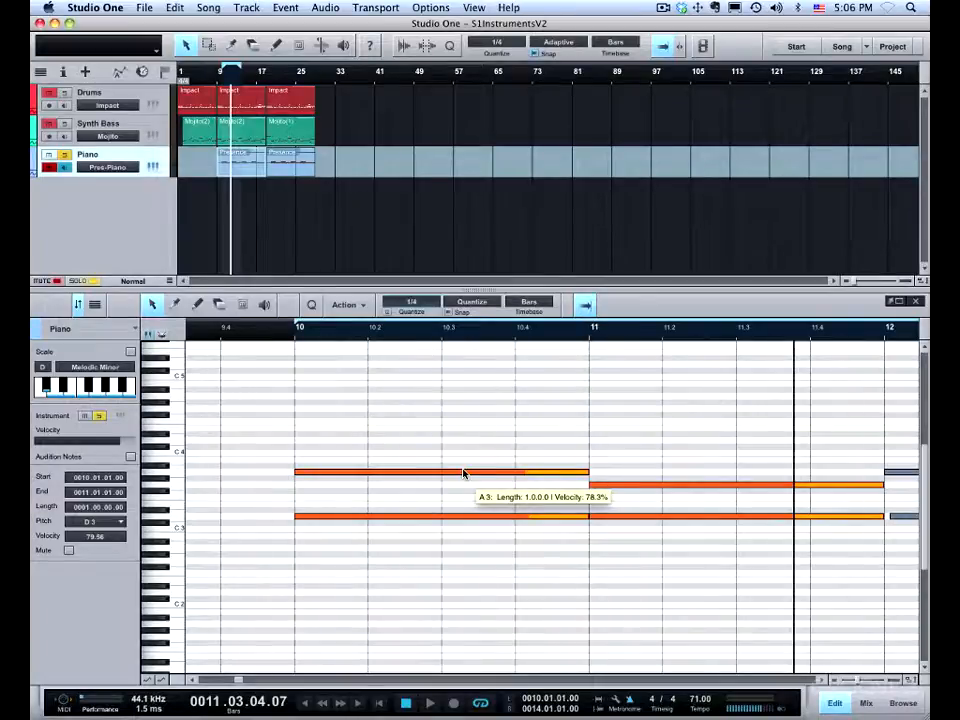
# Apply Freeze Quantize to the selected bar 10 and 11 piano notes, deselect them and select them again.
pyautogui.click(365, 308)
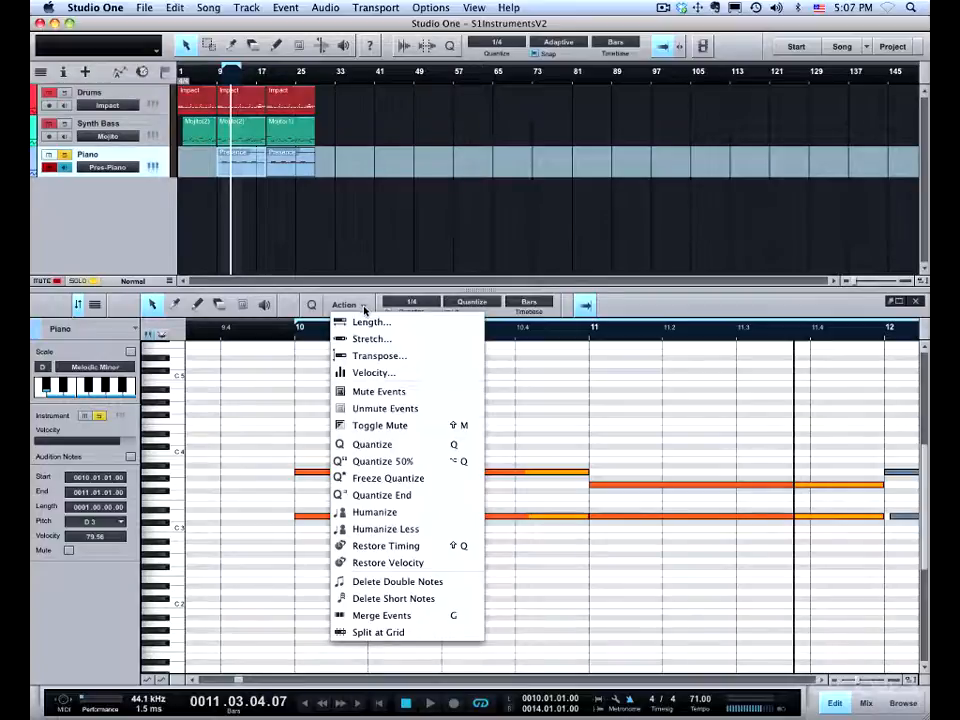
pyautogui.click(388, 485)
pyautogui.click(416, 495)
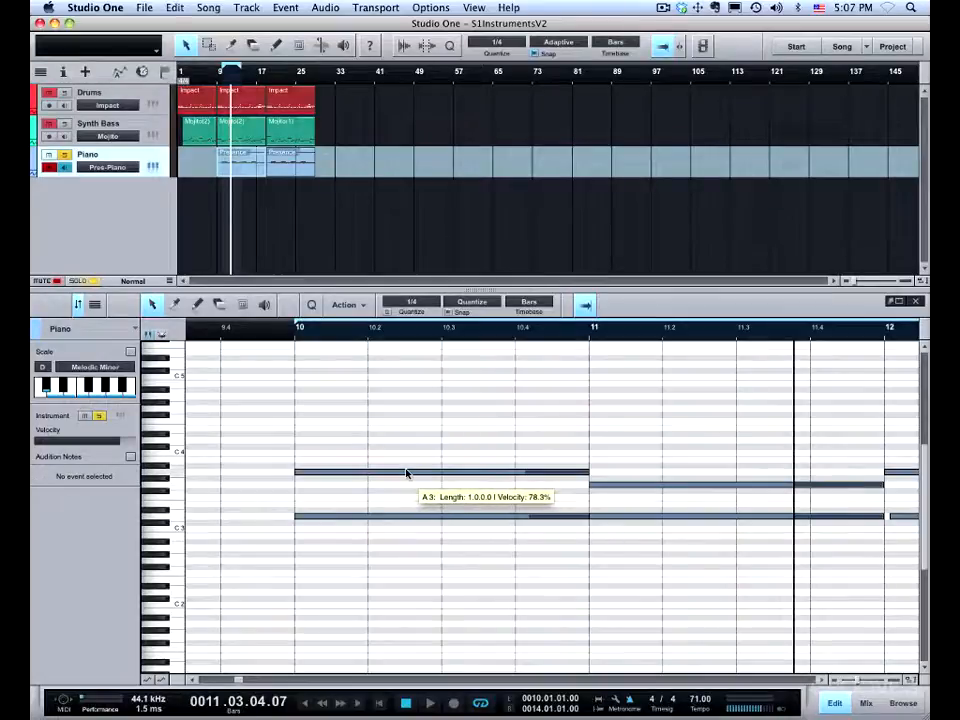
pyautogui.moveTo(240, 427); pyautogui.dragTo(747, 608)
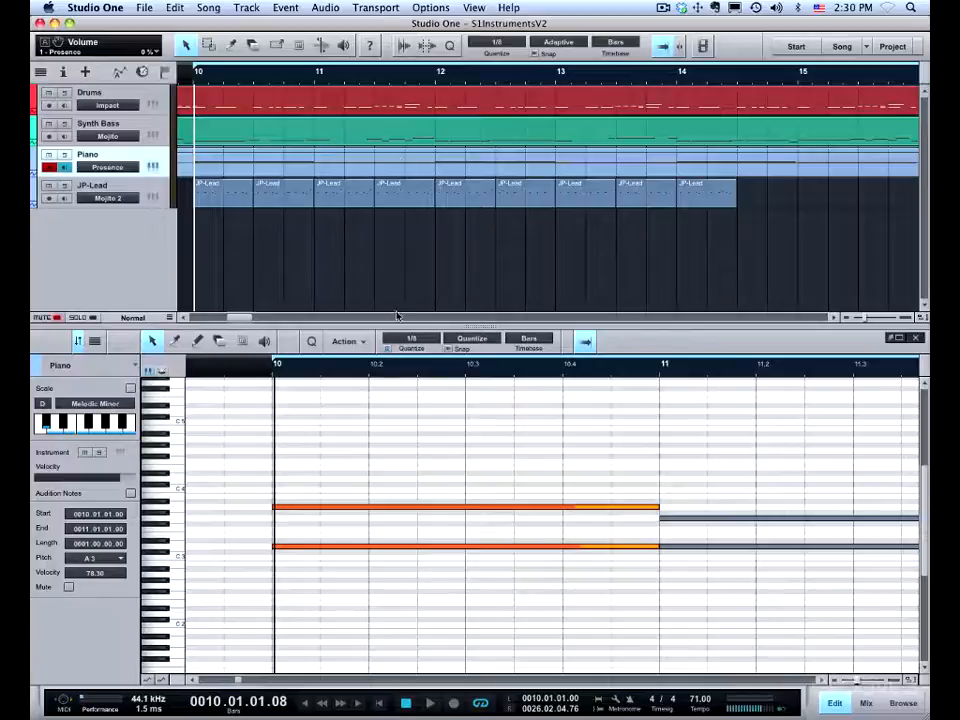
# Turn on the Input Quantize recording option and turn it off again.
pyautogui.click(430, 8)
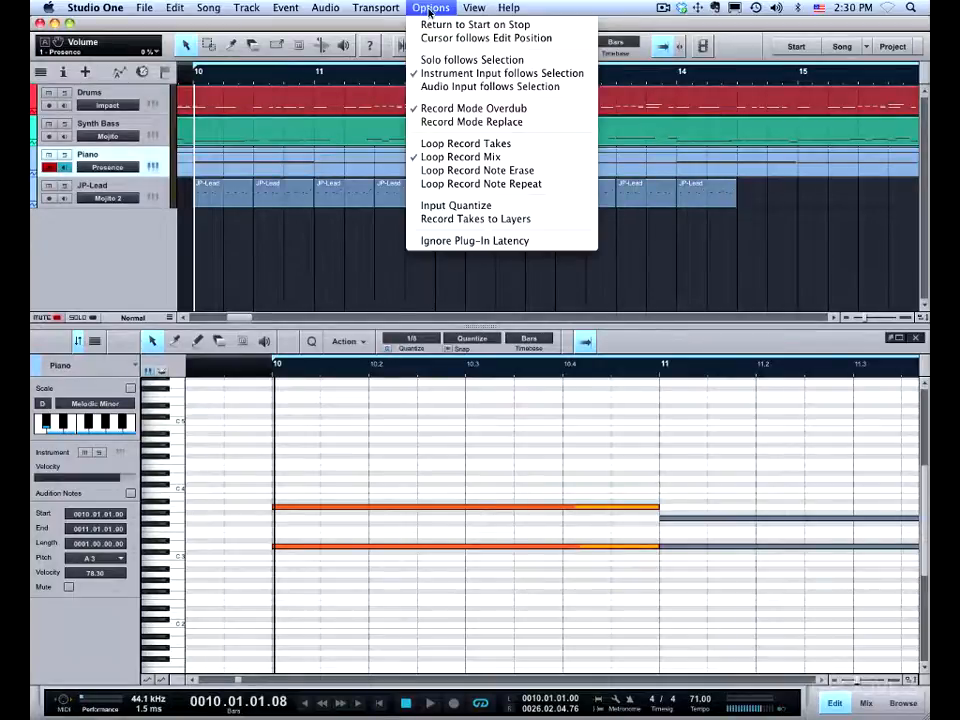
pyautogui.click(457, 206)
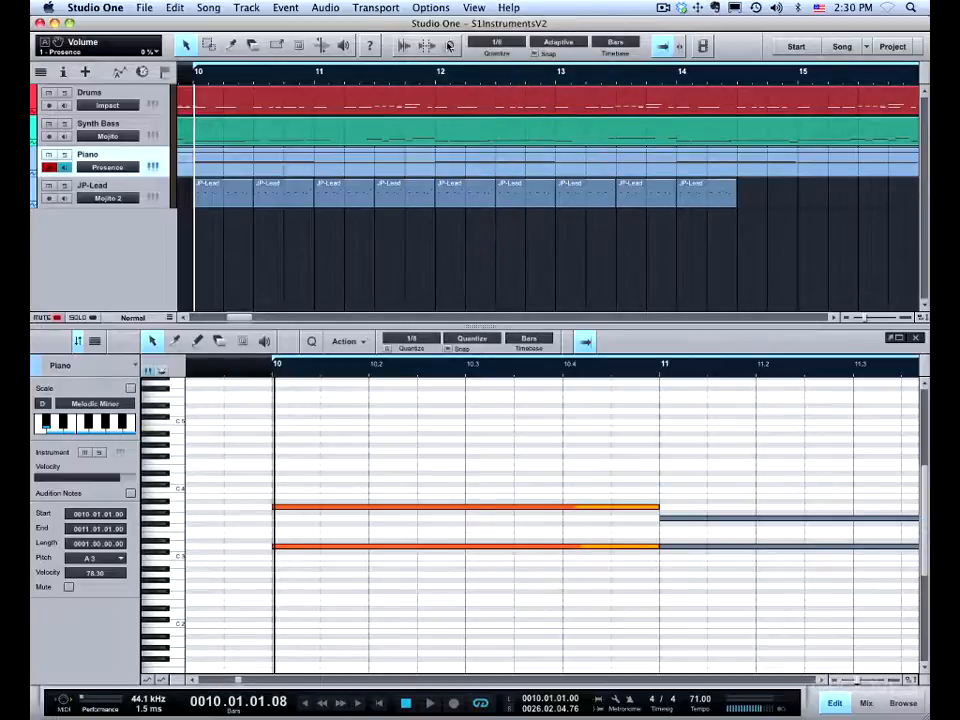
pyautogui.click(430, 8)
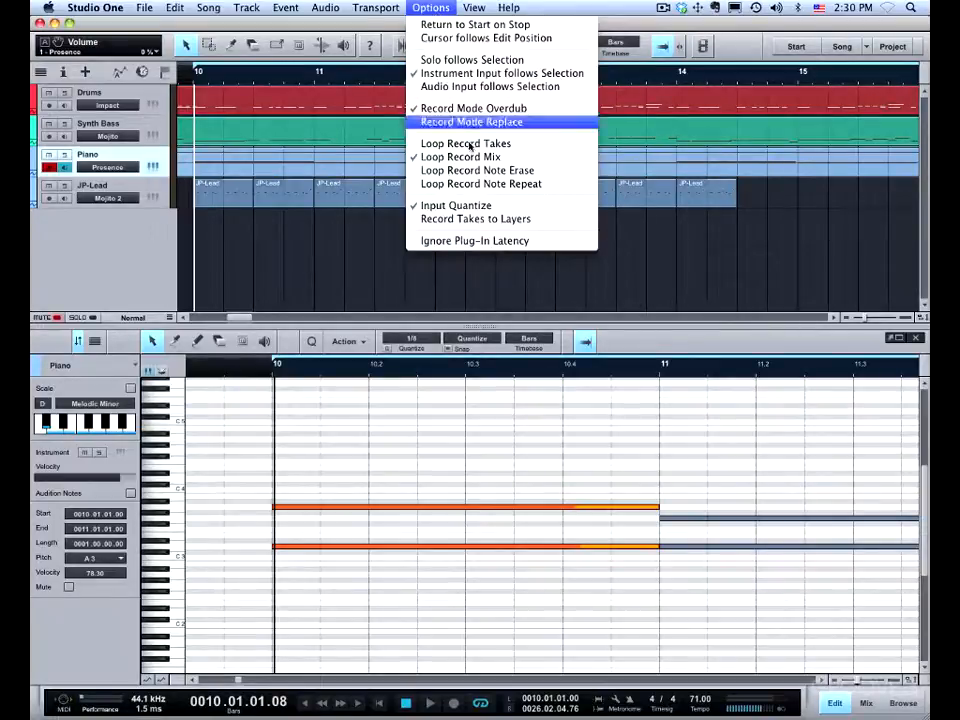
pyautogui.click(469, 206)
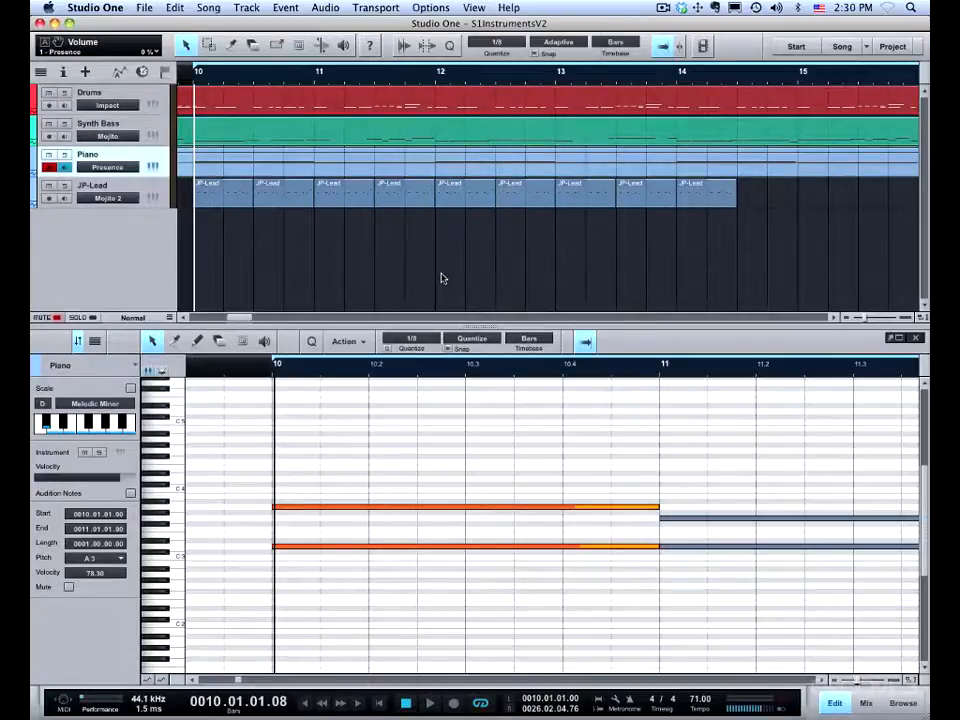
# Show the Record Panel and switch on Input Quantize in it.
pyautogui.click(474, 9)
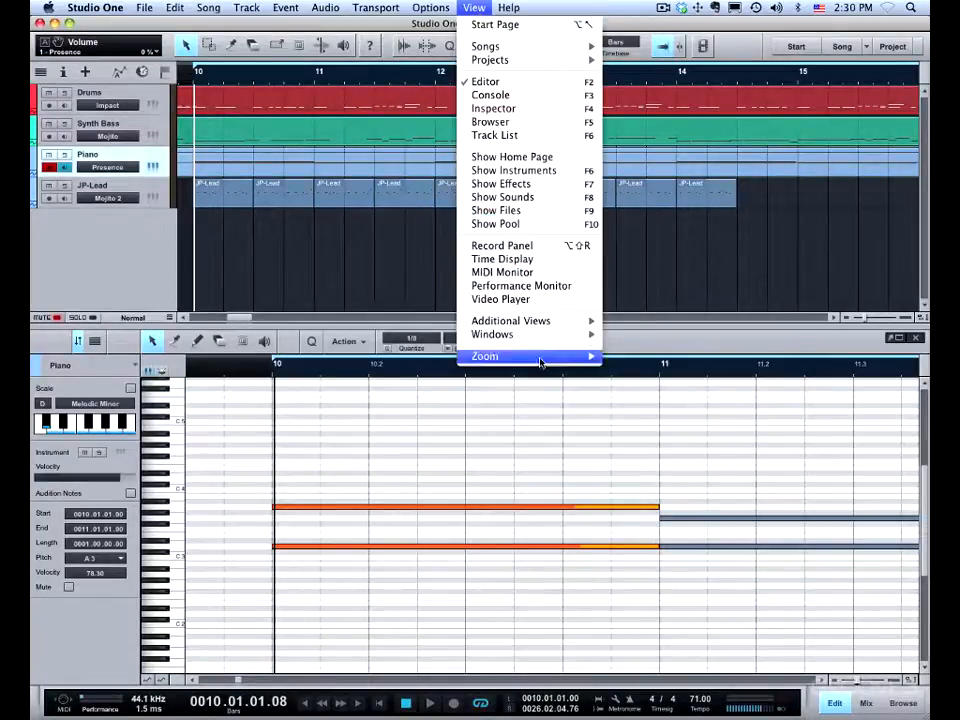
pyautogui.click(525, 245)
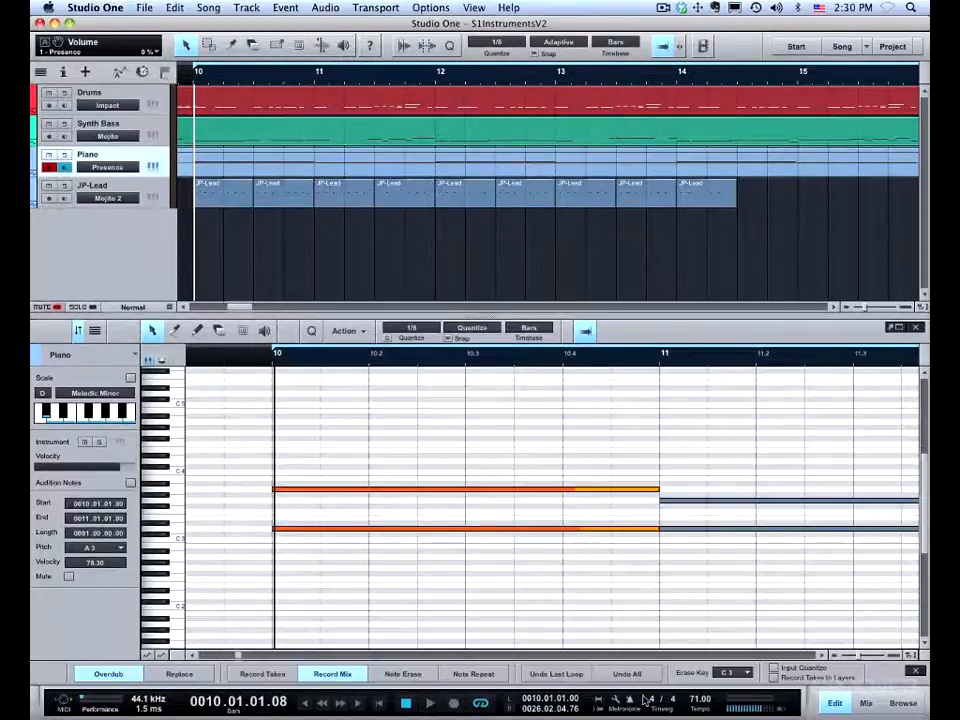
pyautogui.click(774, 668)
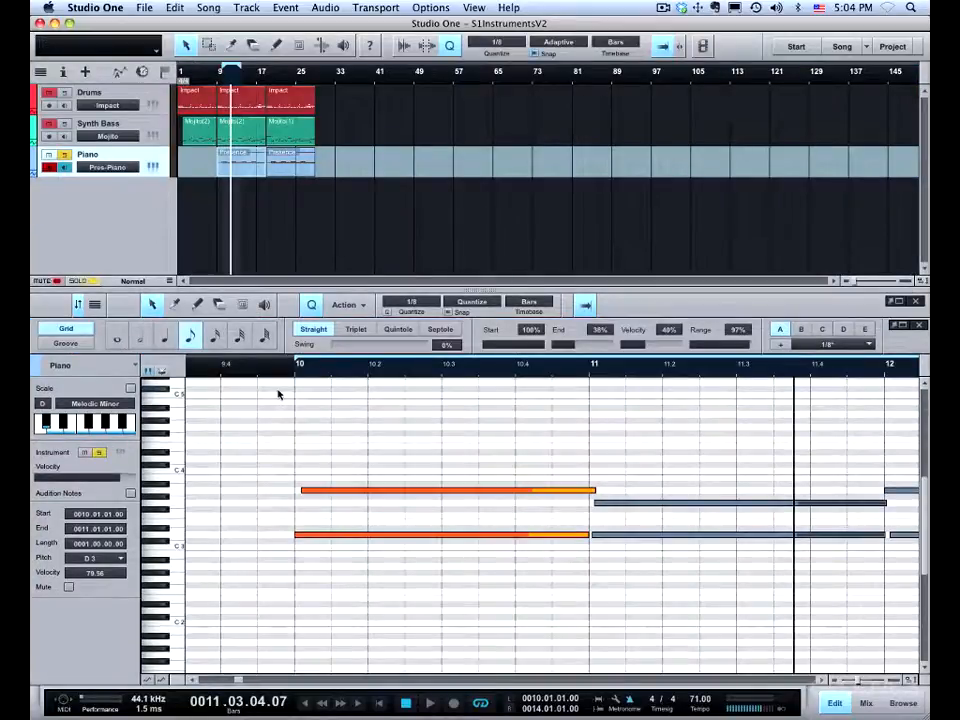
# Hide the quantize settings above the piano notes.
pyautogui.click(312, 306)
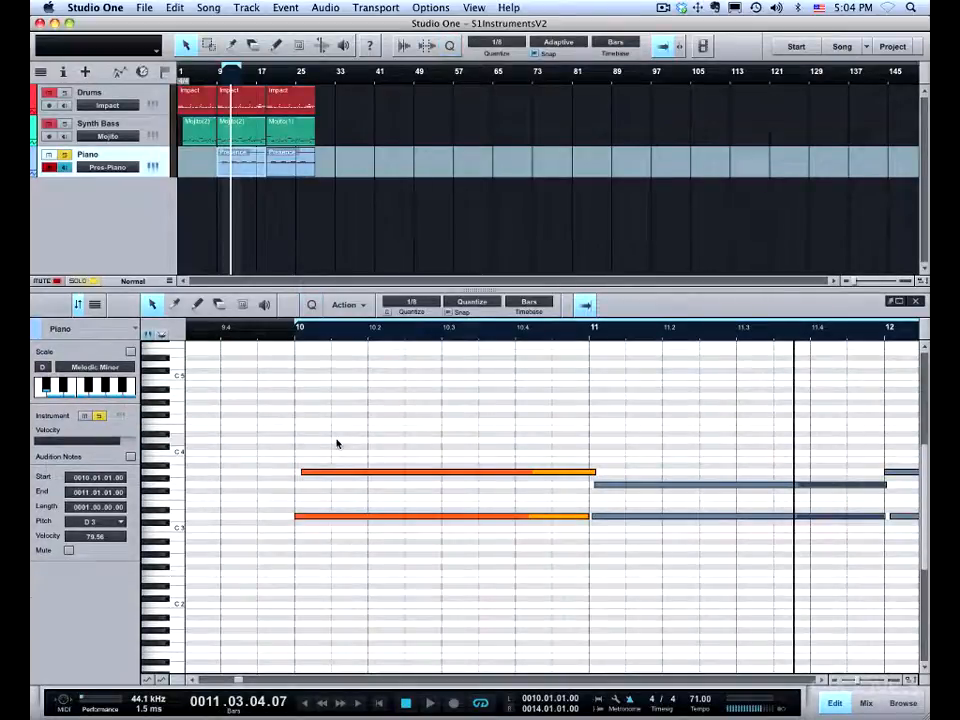